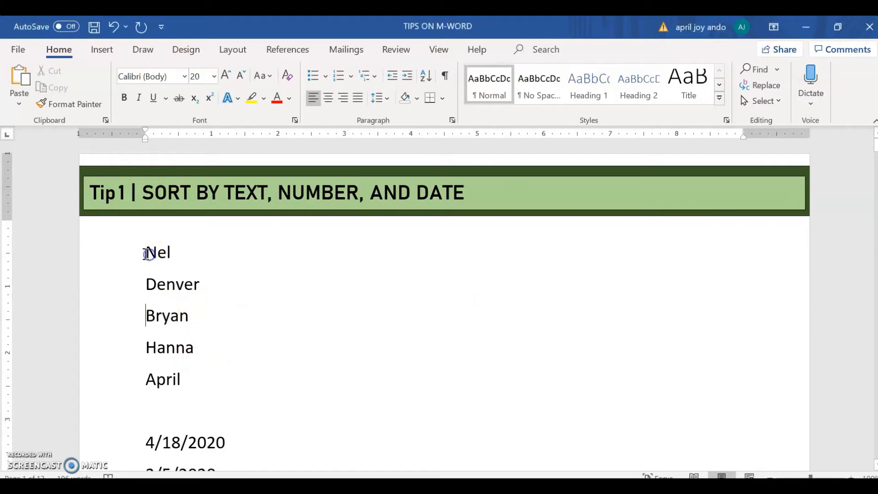
Step: Sort the list of five names under Tip 1 by paragraphs as text in ascending order
{"action": "left_click_drag", "start_coordinate": [145, 251], "coordinate": [193, 374]}
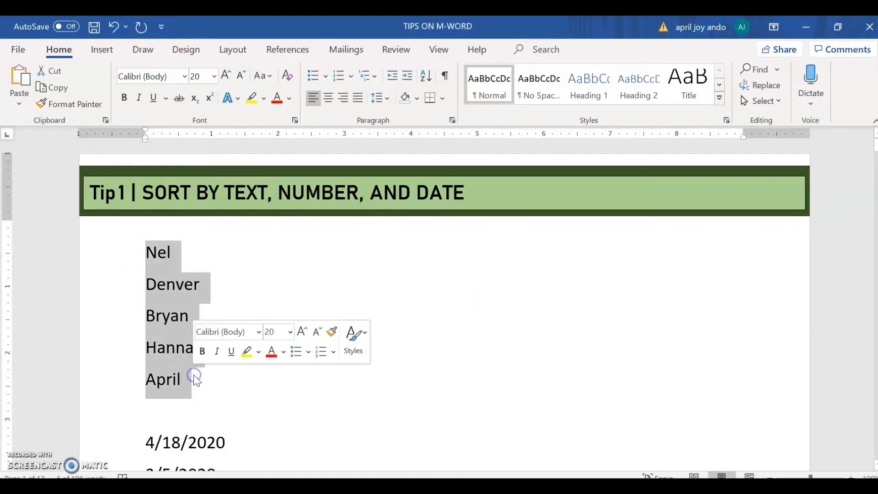
{"action": "left_click", "coordinate": [427, 75]}
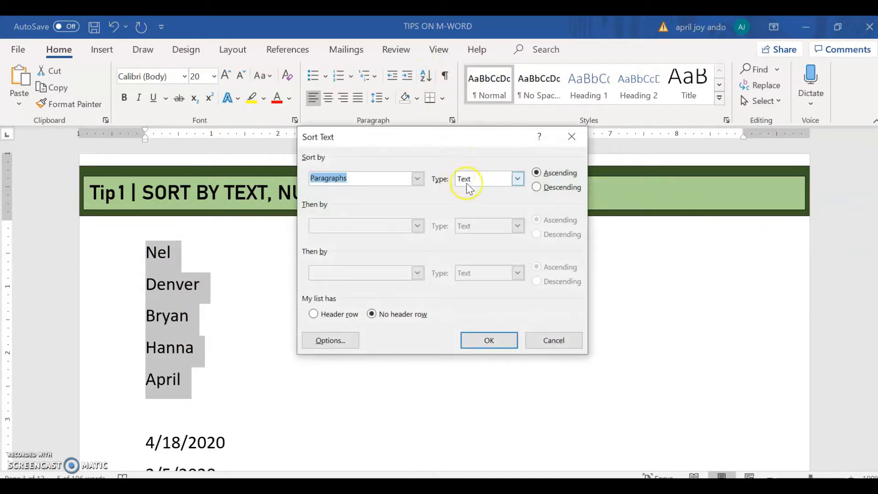
{"action": "left_click", "coordinate": [517, 178]}
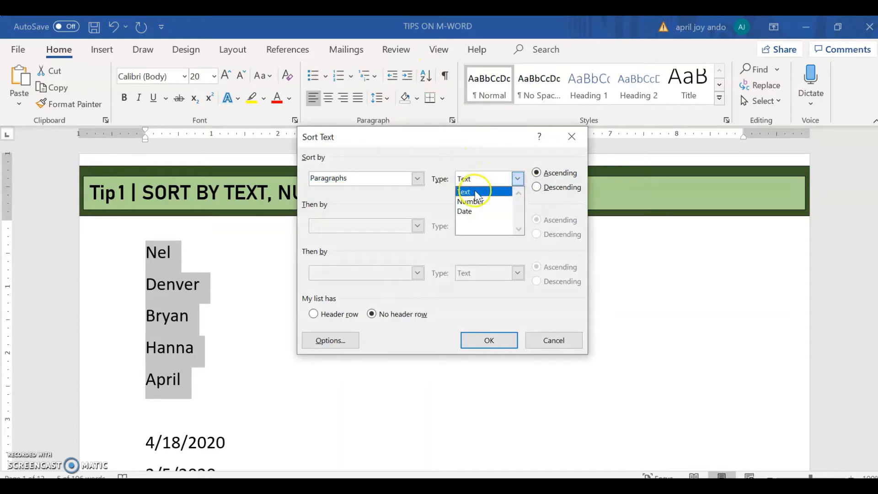
{"action": "left_click", "coordinate": [477, 191]}
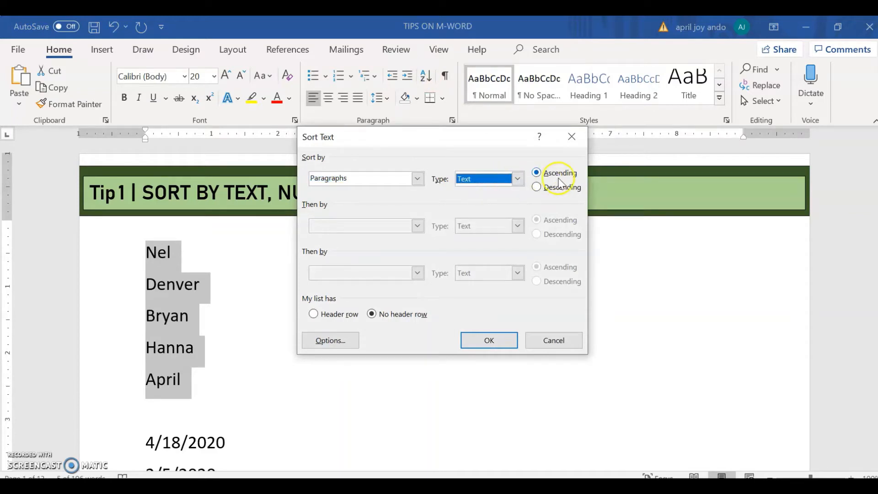
{"action": "left_click", "coordinate": [489, 341]}
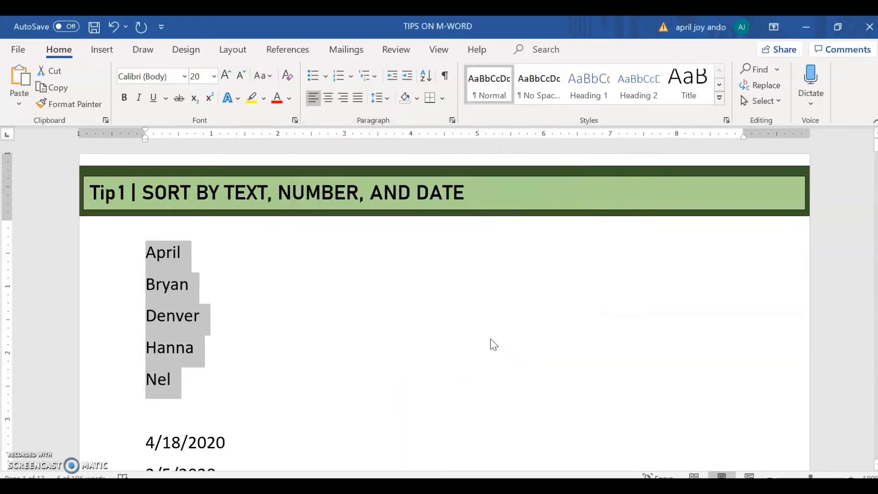
{"action": "left_click", "coordinate": [218, 332]}
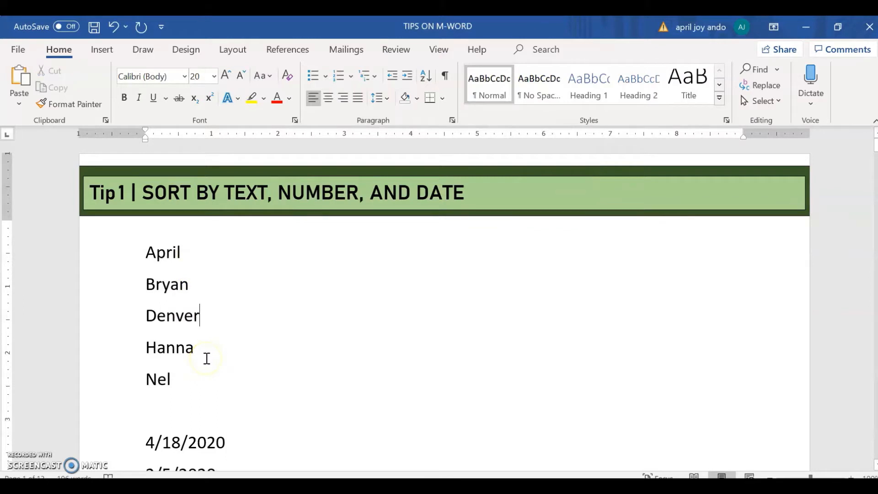
Step: Sort the three dates below the names by paragraphs as dates in ascending order
{"action": "scroll", "coordinate": [207, 358], "scroll_direction": "down", "scroll_amount": 1}
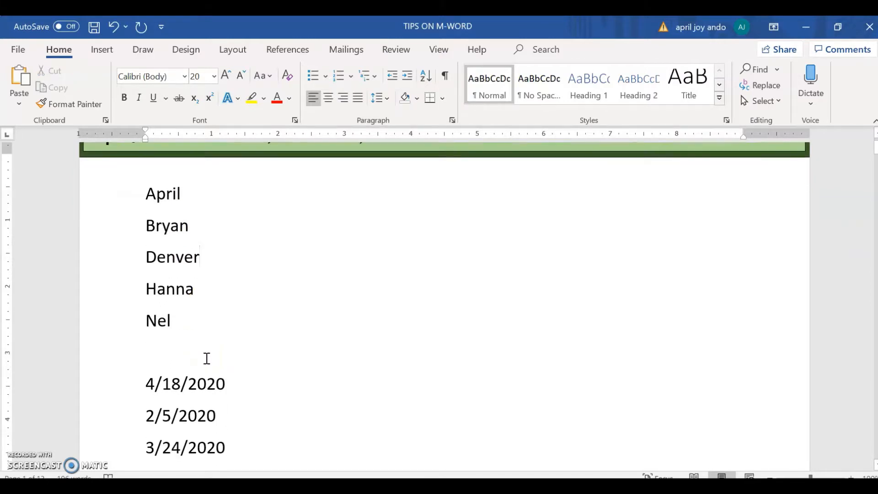
{"action": "scroll", "coordinate": [206, 359], "scroll_direction": "down", "scroll_amount": 2}
{"action": "left_click", "coordinate": [145, 307]}
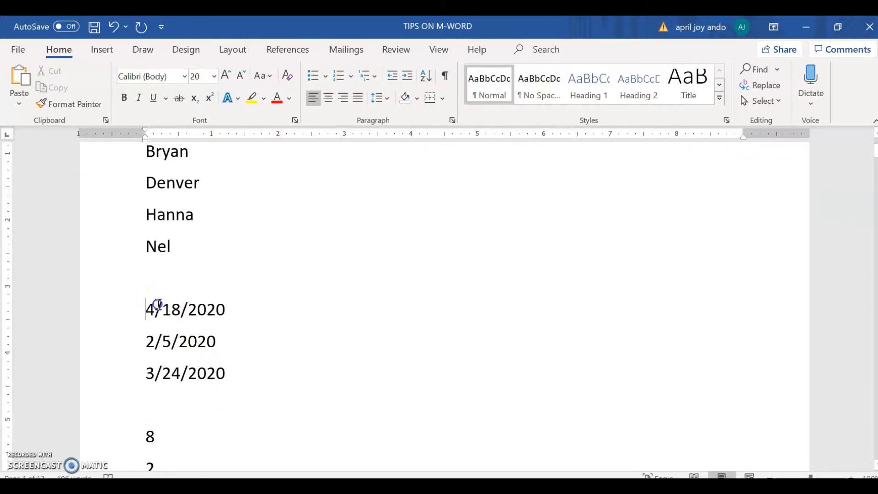
{"action": "left_click_drag", "start_coordinate": [158, 304], "coordinate": [241, 364]}
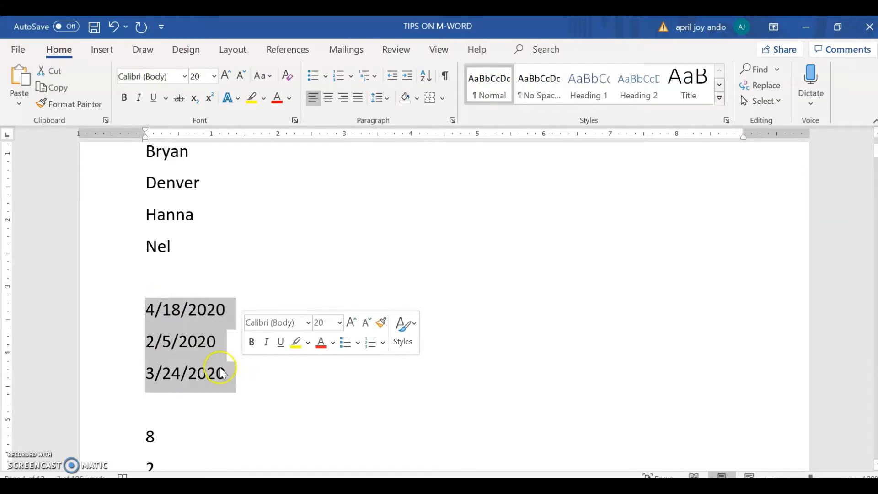
{"action": "left_click", "coordinate": [428, 76]}
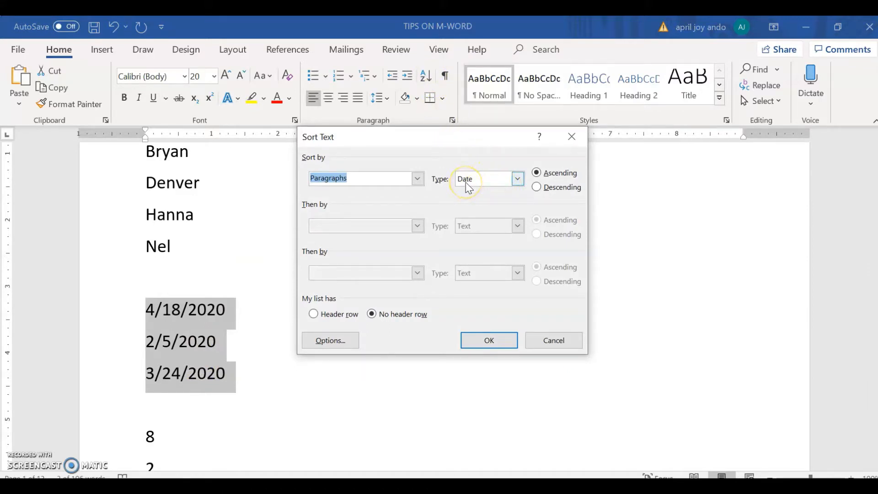
{"action": "left_click", "coordinate": [488, 346]}
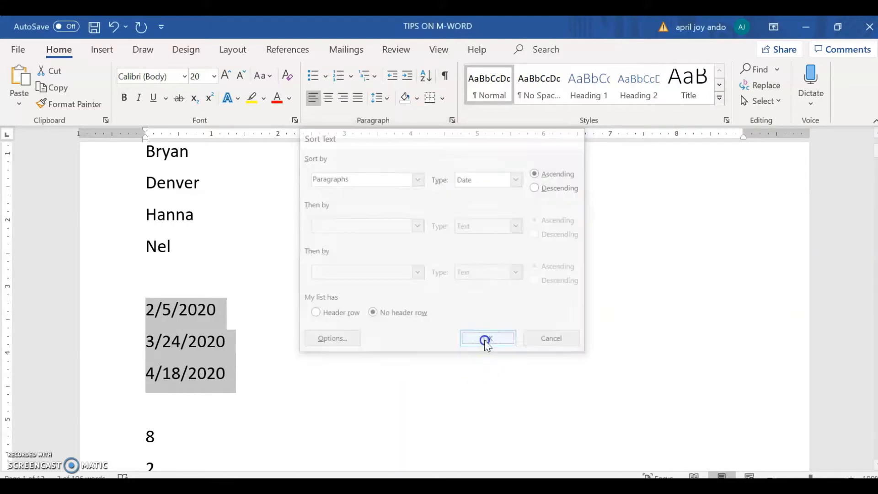
{"action": "left_click", "coordinate": [229, 350]}
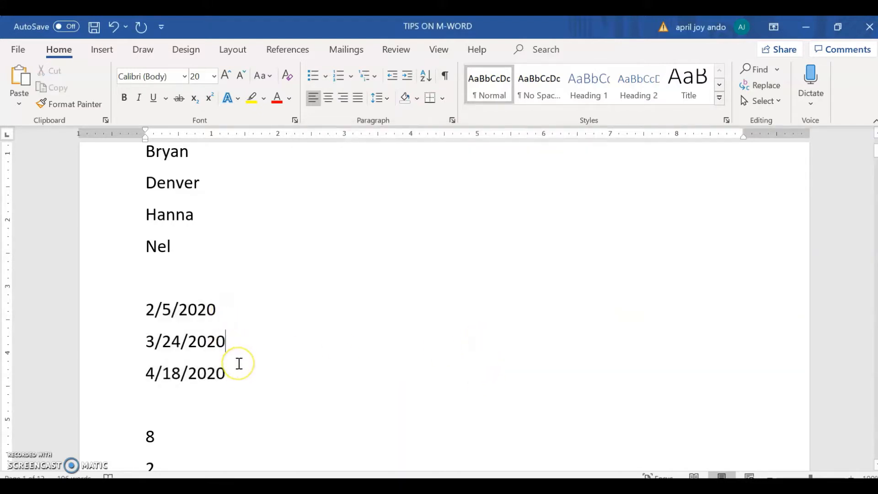
Step: Sort the three single-digit numbers below the dates by paragraphs as numbers in ascending order
{"action": "scroll", "coordinate": [238, 363], "scroll_direction": "down", "scroll_amount": 3}
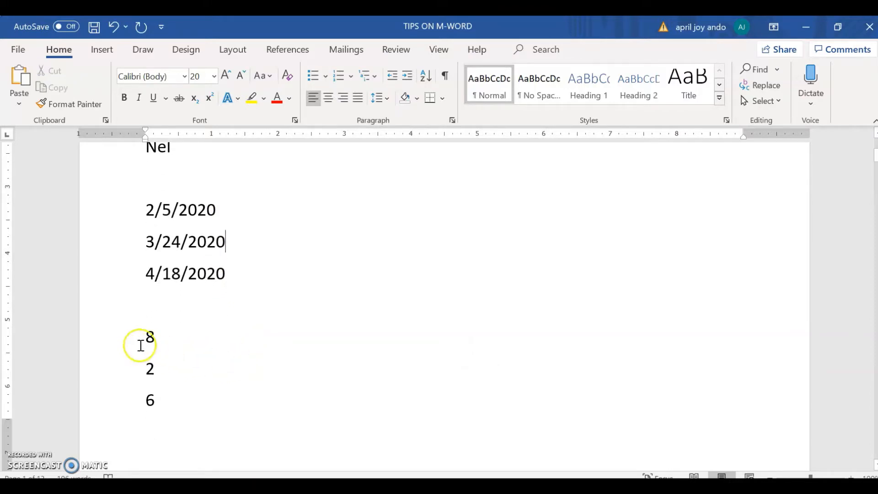
{"action": "left_click_drag", "start_coordinate": [141, 332], "coordinate": [165, 399]}
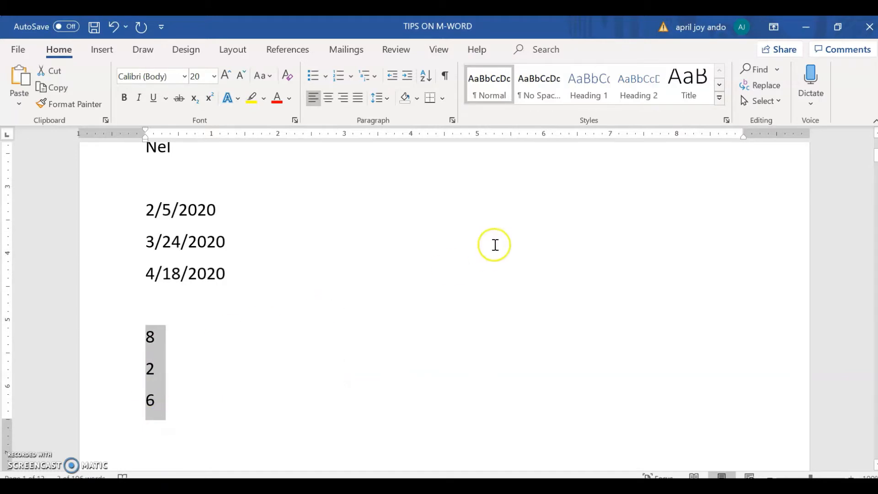
{"action": "left_click", "coordinate": [426, 79]}
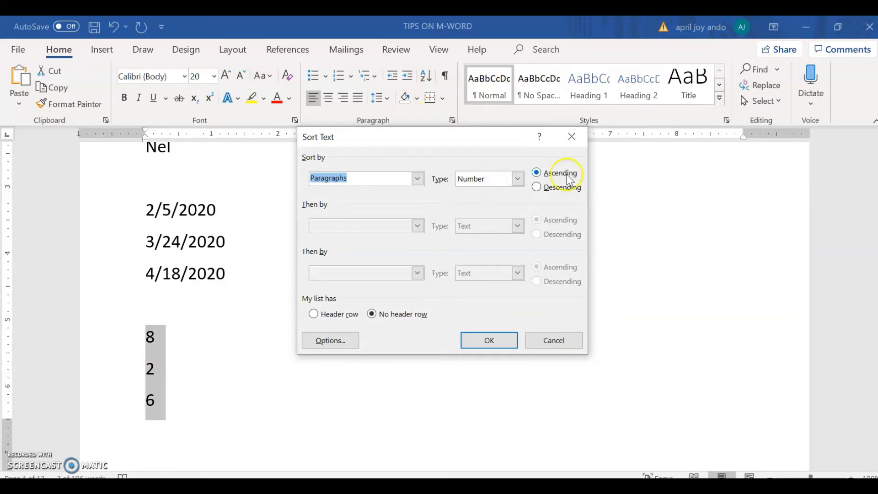
{"action": "left_click", "coordinate": [486, 344]}
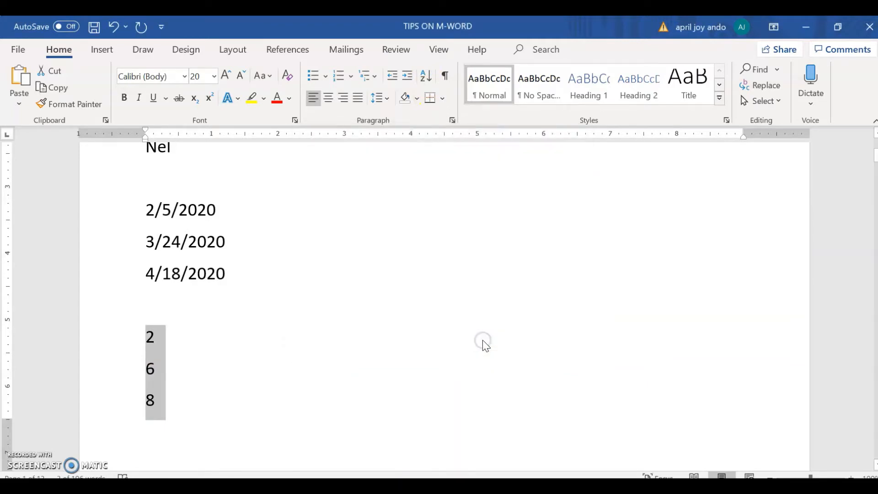
{"action": "left_click", "coordinate": [155, 363]}
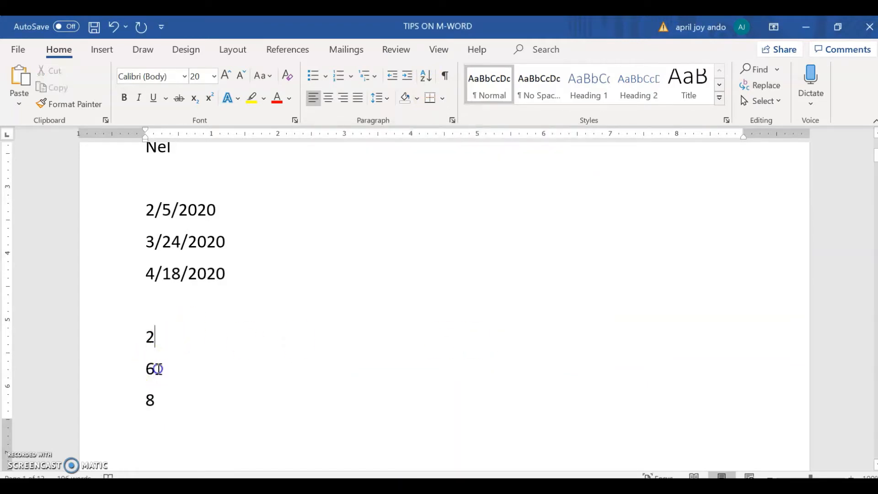
{"action": "left_click", "coordinate": [156, 400]}
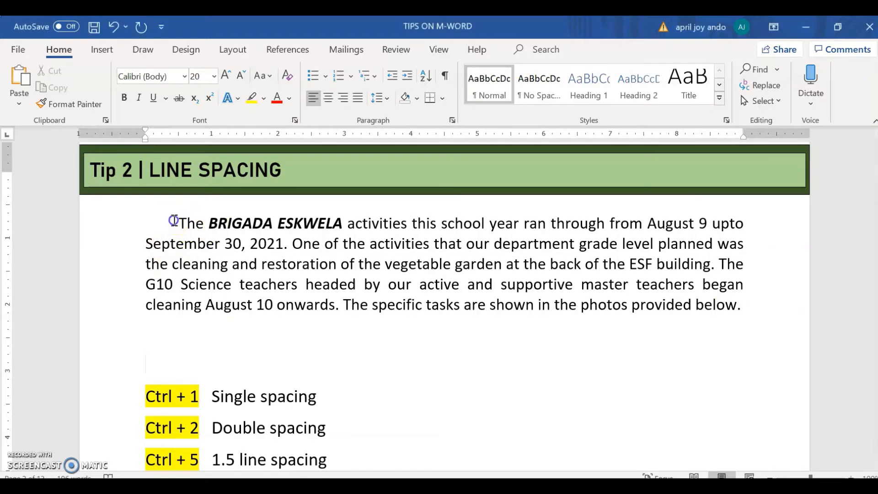
Step: Cycle the BRIGADA ESKWELA paragraph's line spacing through double, single and 1.5, repeating double and 1.5 and ending on single
{"action": "left_click_drag", "start_coordinate": [178, 223], "coordinate": [743, 308]}
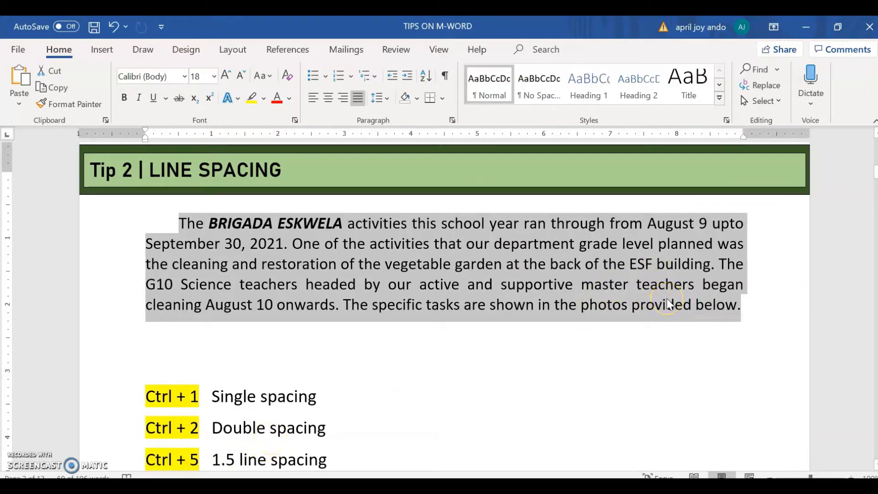
{"action": "key", "text": "ctrl+2"}
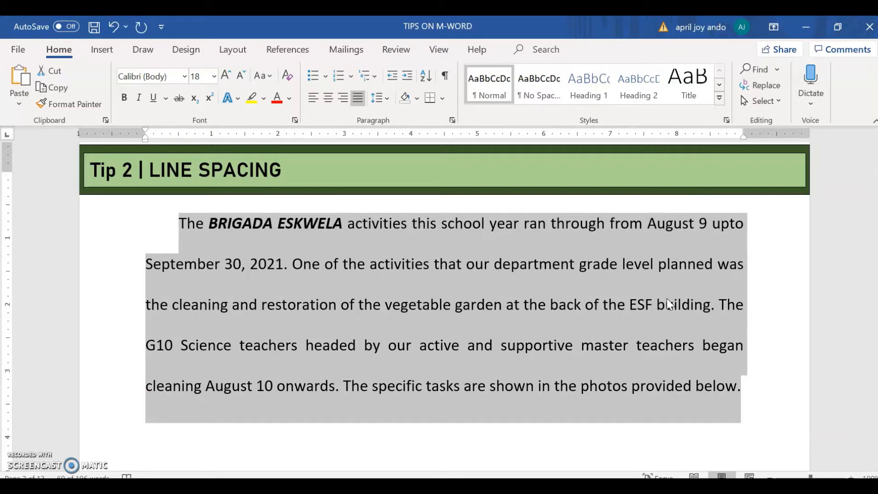
{"action": "key", "text": "ctrl+1"}
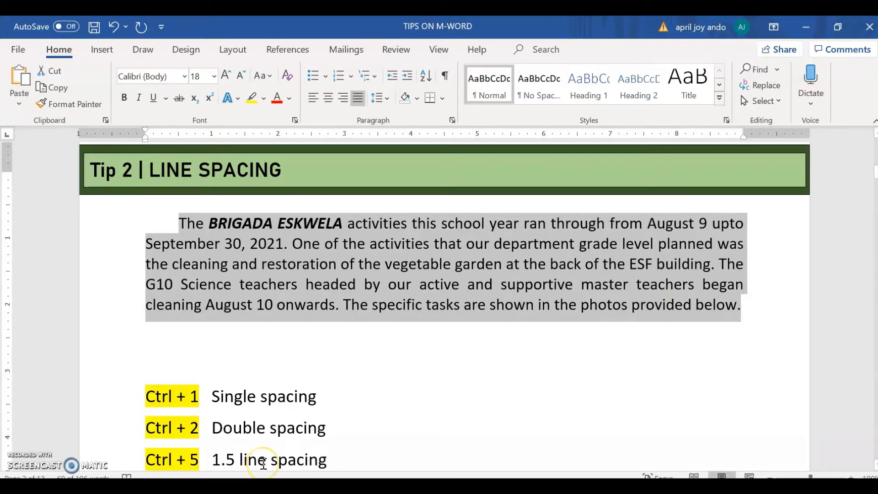
{"action": "key", "text": "ctrl+5"}
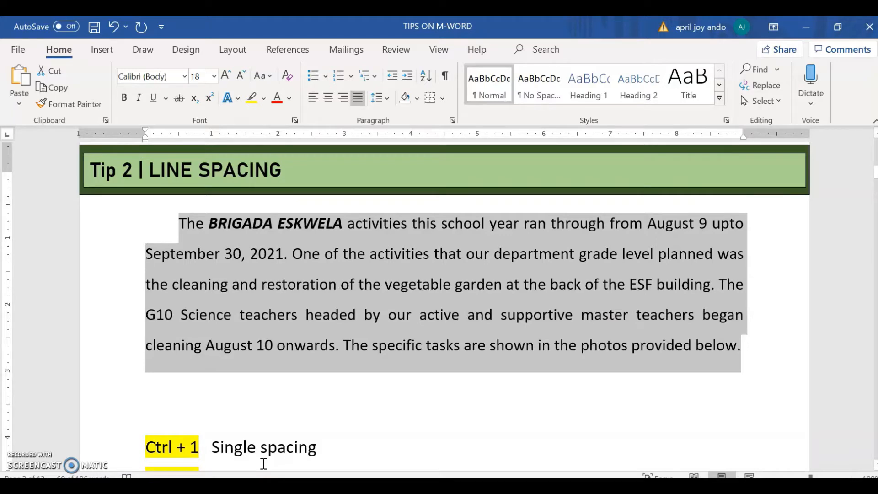
{"action": "key", "text": "ctrl+2"}
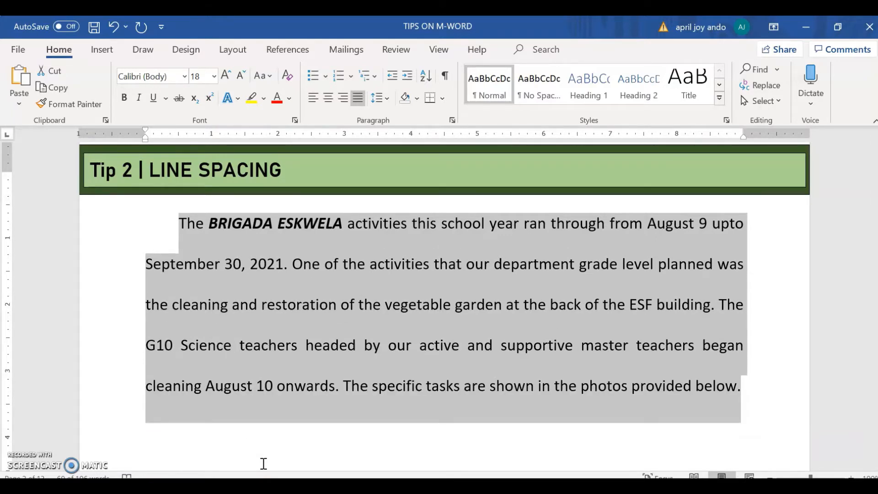
{"action": "key", "text": "ctrl+5"}
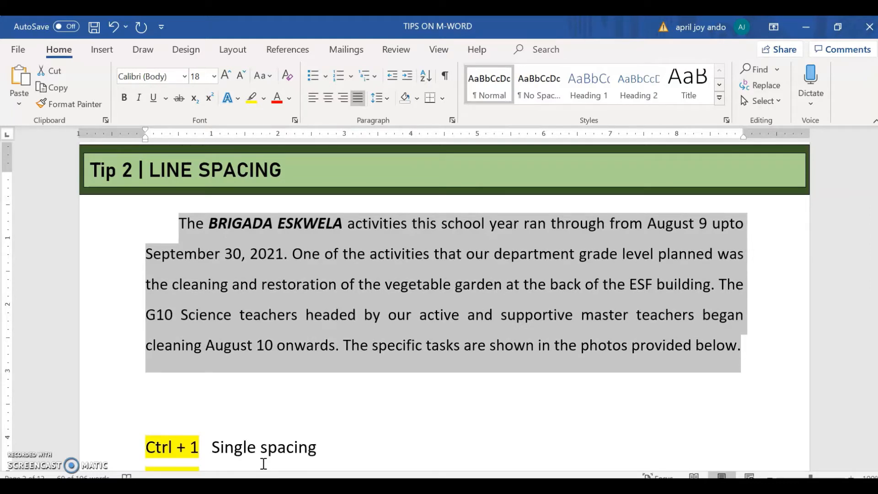
{"action": "key", "text": "ctrl+1"}
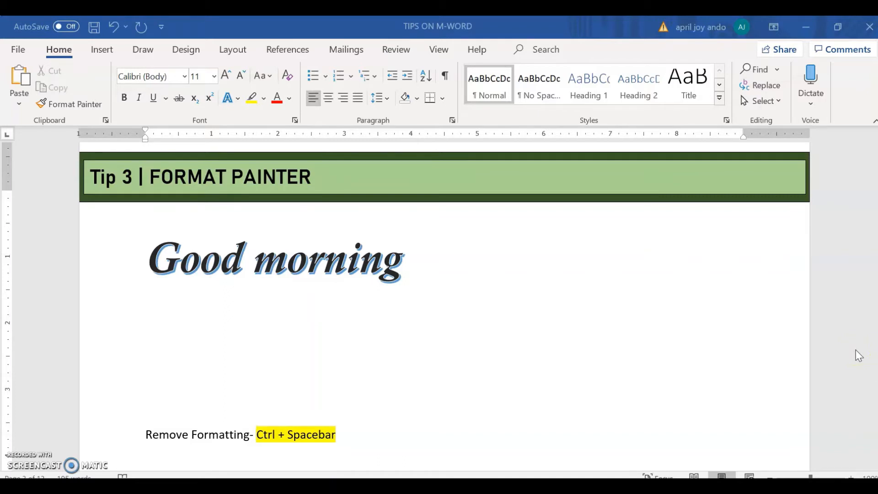
{"action": "left_click", "coordinate": [638, 308]}
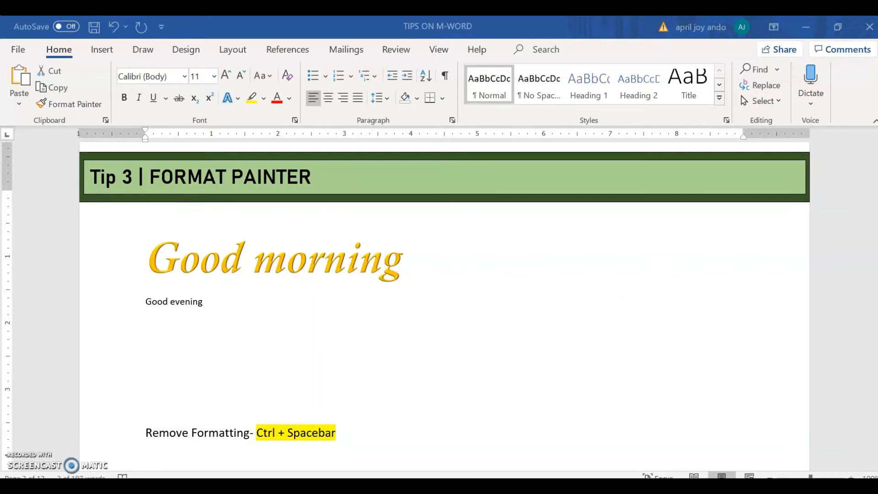
{"action": "left_click", "coordinate": [862, 337]}
Step: Copy the gold "Good morning" formatting onto the "Good evening" line with Format Painter
{"action": "left_click", "coordinate": [194, 264]}
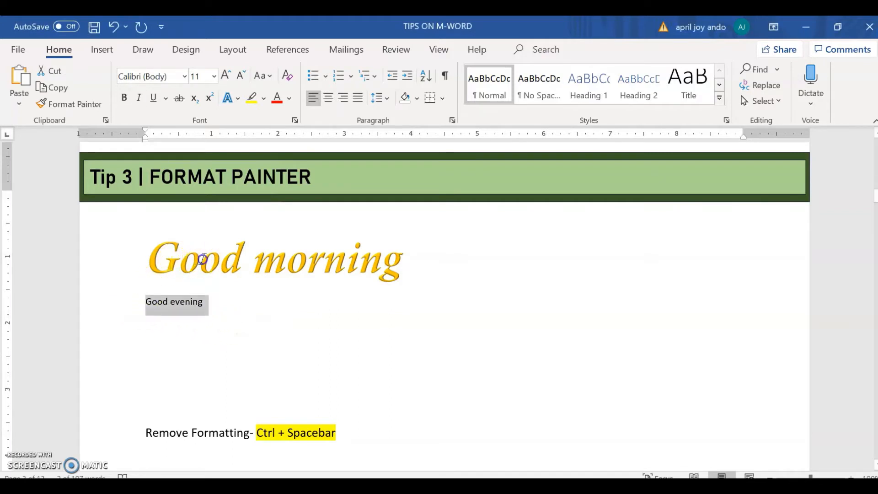
{"action": "left_click", "coordinate": [202, 260]}
{"action": "left_click", "coordinate": [326, 259]}
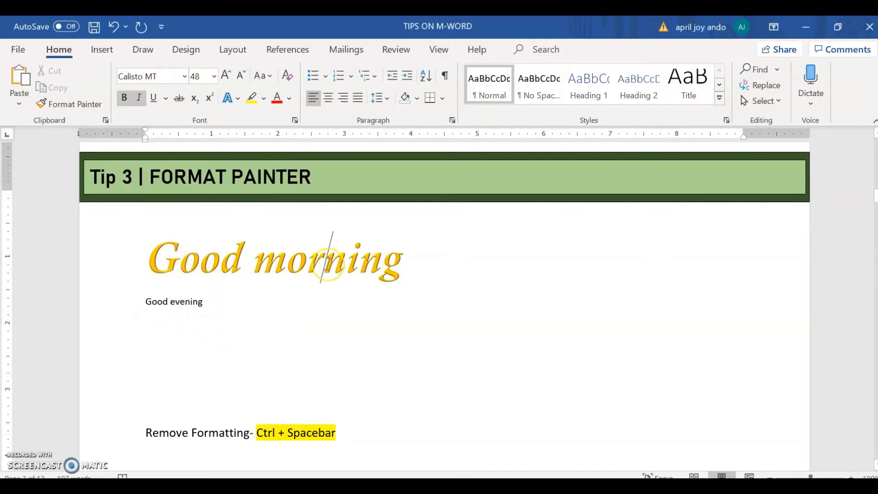
{"action": "left_click", "coordinate": [66, 105]}
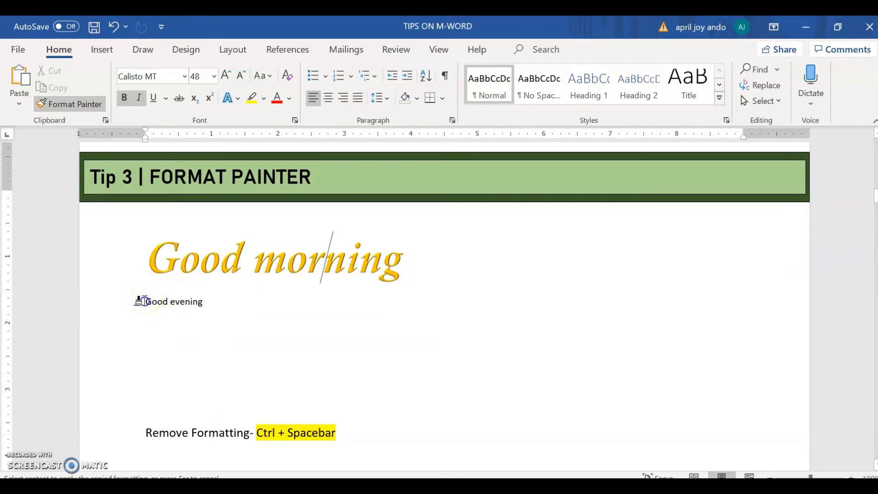
{"action": "left_click_drag", "start_coordinate": [143, 301], "coordinate": [203, 303]}
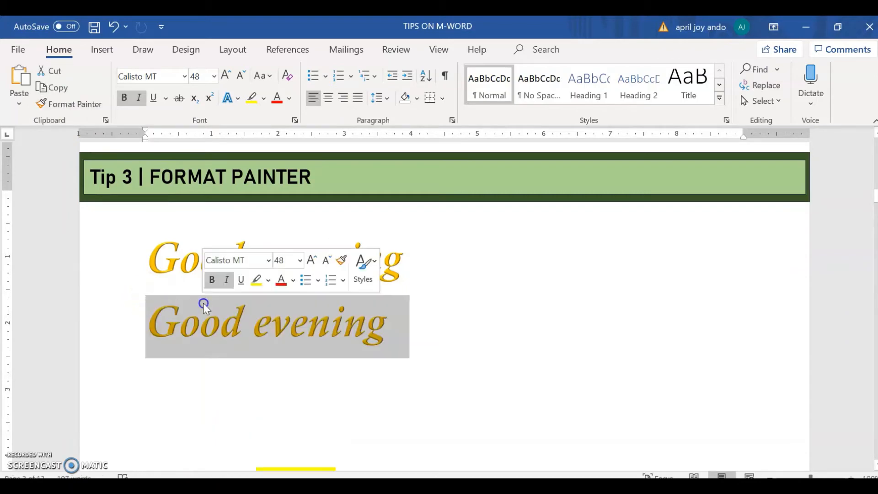
{"action": "left_click", "coordinate": [405, 337]}
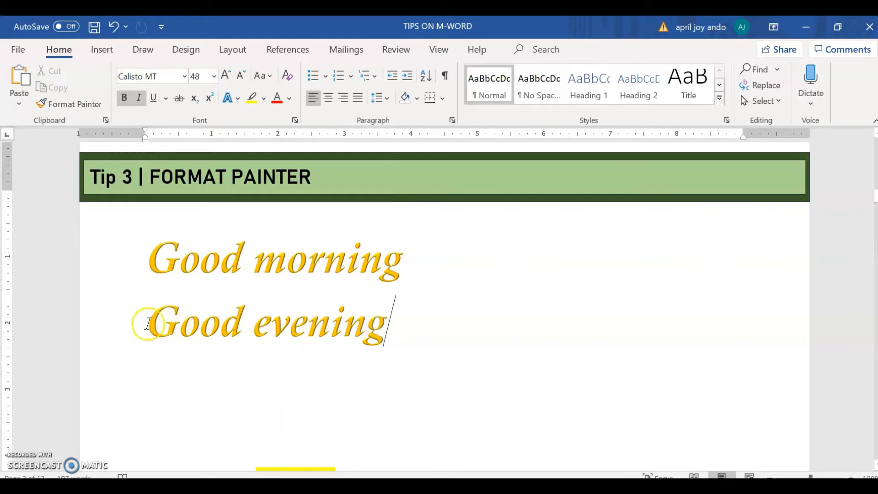
Step: Remove the character formatting from the "Good evening" text
{"action": "scroll", "coordinate": [263, 381], "scroll_direction": "down", "scroll_amount": 1}
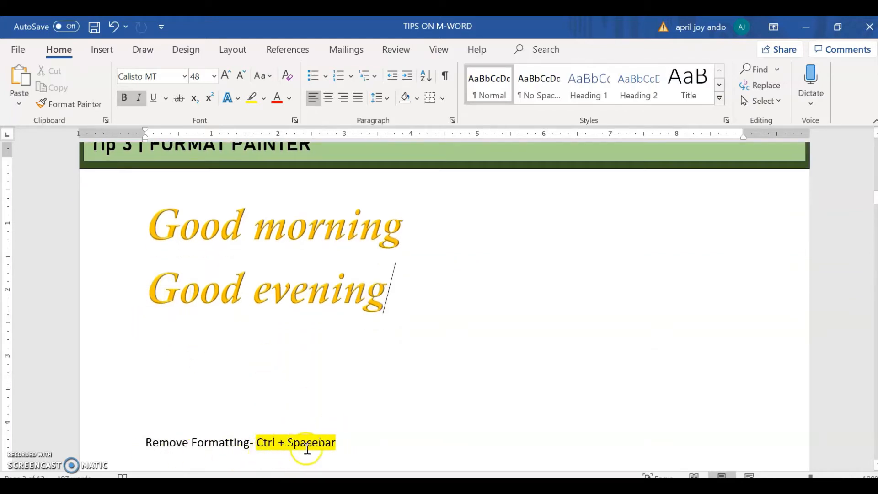
{"action": "left_click", "coordinate": [149, 288]}
{"action": "left_click_drag", "start_coordinate": [149, 288], "coordinate": [330, 286]}
{"action": "key", "text": "ctrl+space"}
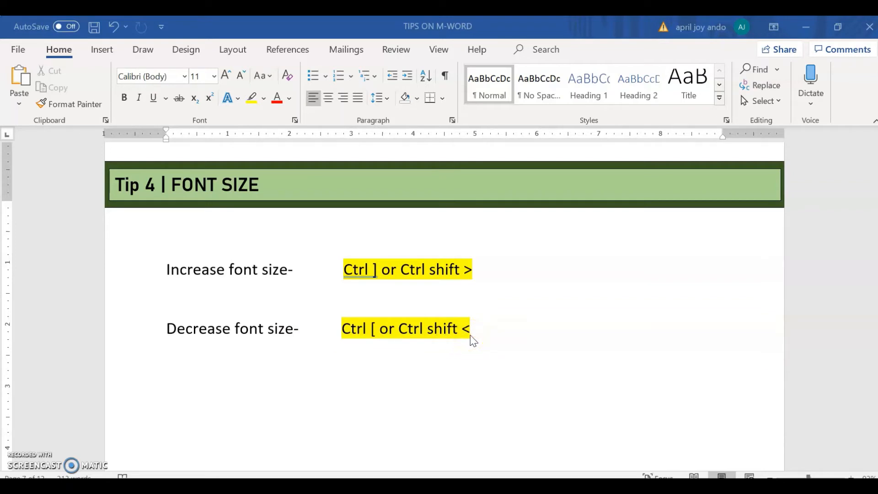
Step: Increase the font size of the words "Increase font size" under Tip 4 to 21
{"action": "left_click", "coordinate": [163, 270]}
{"action": "left_click_drag", "start_coordinate": [162, 270], "coordinate": [288, 273]}
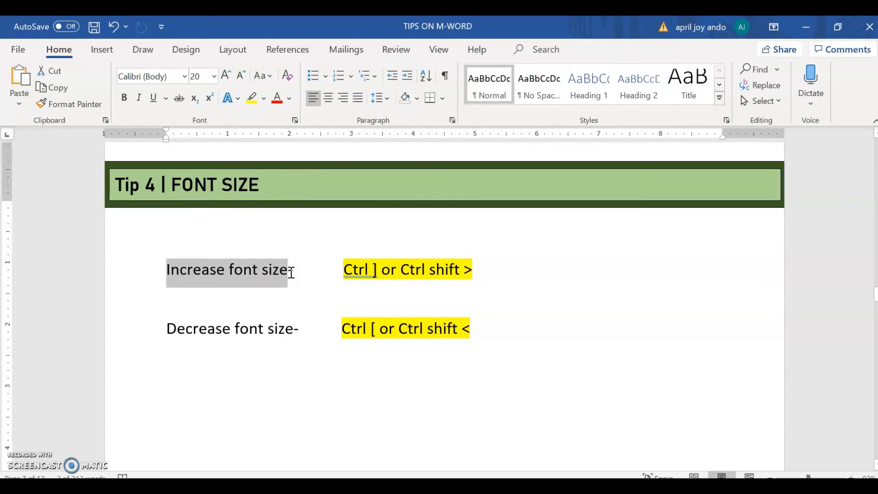
{"action": "key", "text": "ctrl+shift+period"}
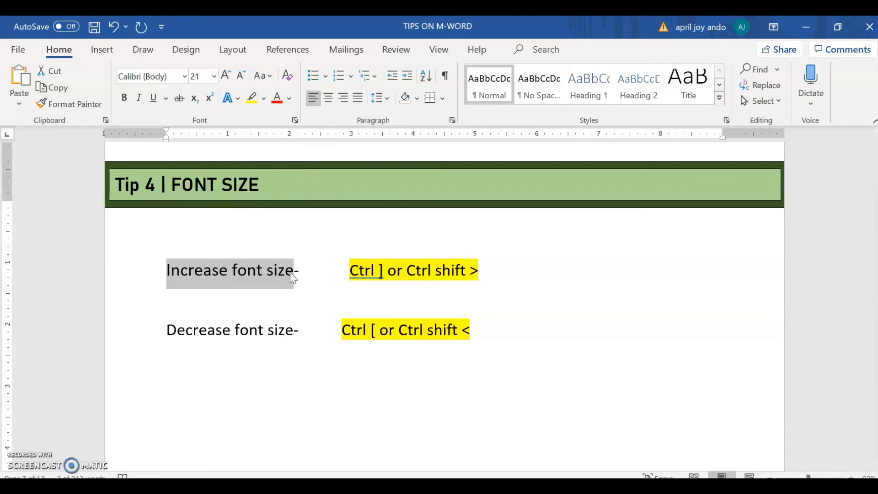
Step: Increase the font size of the words "Increase font size" under Tip 4 to 100
{"action": "key", "text": "ctrl+shift+period"}
{"action": "key", "text": "ctrl+shift+period"}
{"action": "key", "text": "ctrl+shift+period"}
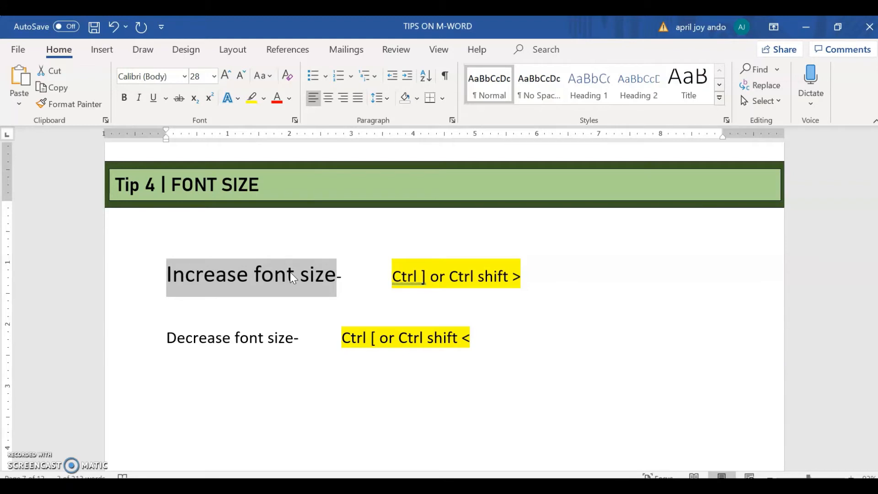
{"action": "key", "text": "ctrl+shift+period"}
{"action": "key", "text": "ctrl+shift+period"}
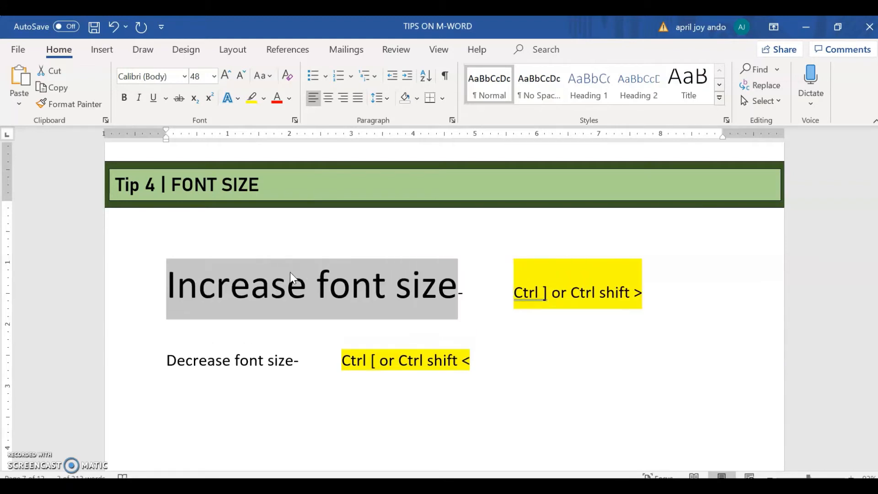
{"action": "key", "text": "ctrl+shift+period"}
{"action": "key", "text": "ctrl+shift+period"}
{"action": "key", "text": "ctrl+shift+period"}
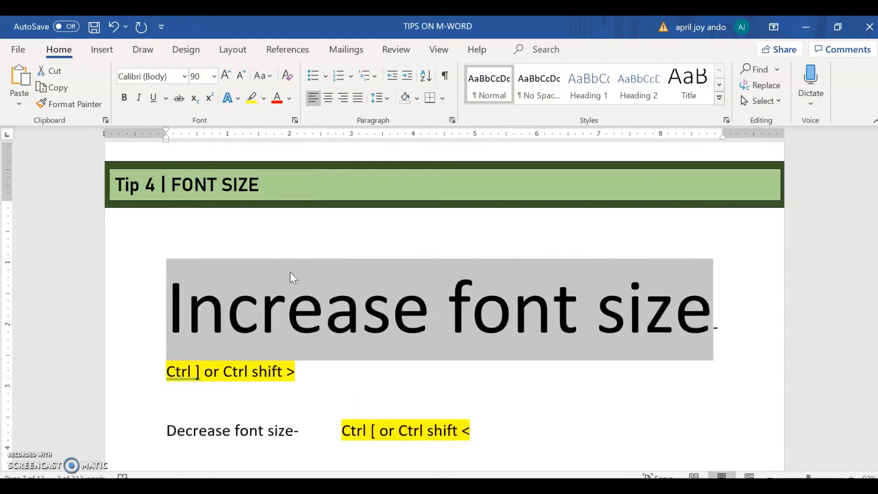
{"action": "key", "text": "ctrl+shift+period"}
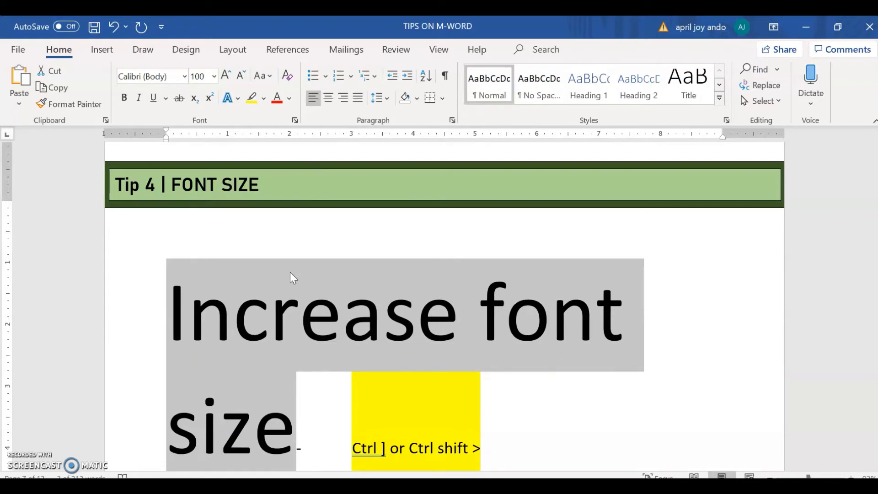
Step: Undo the enlargements of the words "Increase font size" beyond size 36
{"action": "left_click", "coordinate": [113, 27]}
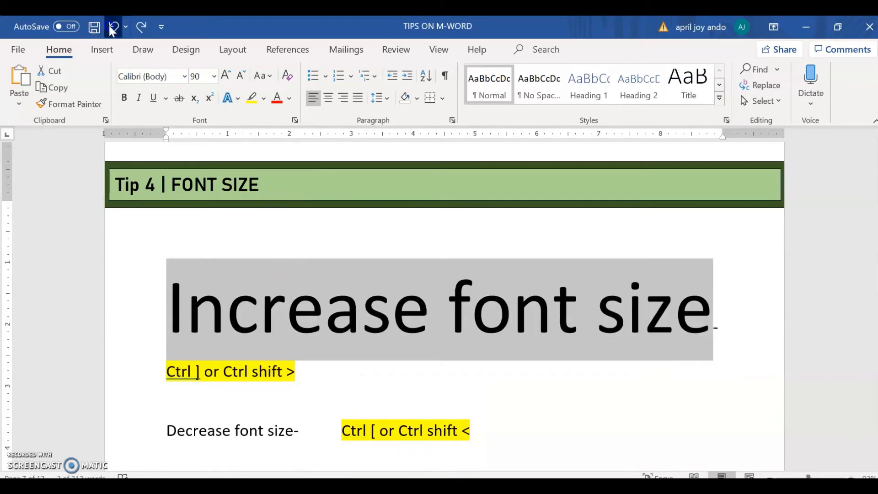
{"action": "left_click", "coordinate": [113, 27]}
{"action": "left_click", "coordinate": [113, 27]}
{"action": "left_click", "coordinate": [113, 27]}
{"action": "left_click", "coordinate": [112, 27]}
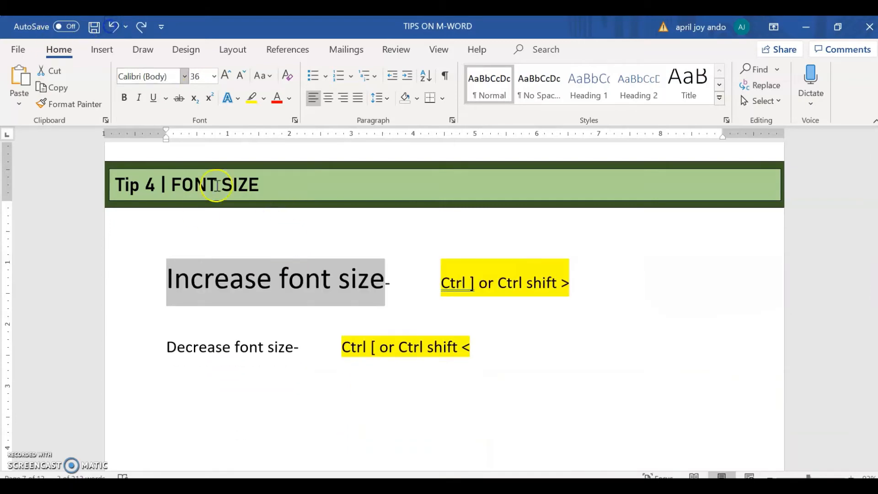
Step: Decrease the font size of the "Decrease font size-" text under Tip 4 to 11
{"action": "left_click", "coordinate": [174, 347]}
{"action": "left_click_drag", "start_coordinate": [161, 346], "coordinate": [298, 342]}
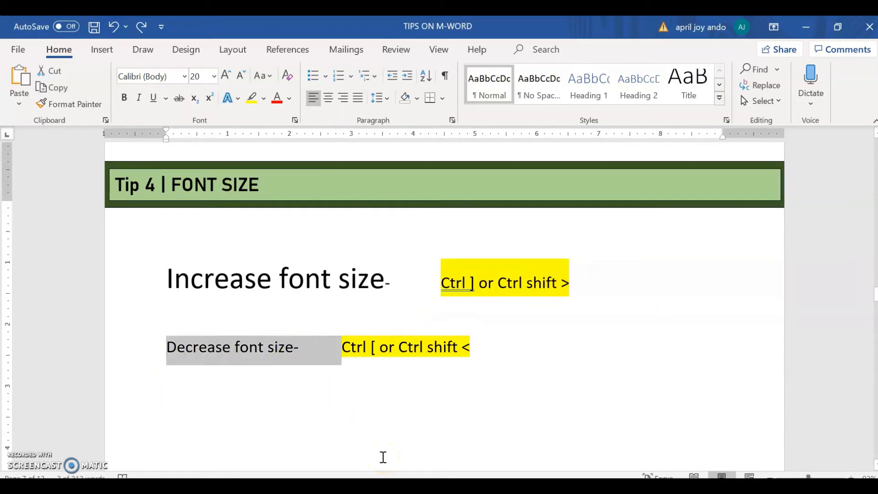
{"action": "key", "text": "ctrl+bracketleft"}
{"action": "key", "text": "ctrl+bracketleft"}
{"action": "key", "text": "ctrl+bracketleft"}
{"action": "key", "text": "ctrl+bracketleft"}
{"action": "key", "text": "ctrl+bracketleft"}
{"action": "key", "text": "ctrl+bracketleft"}
{"action": "key", "text": "ctrl+bracketleft"}
{"action": "key", "text": "ctrl+bracketleft"}
{"action": "key", "text": "ctrl+bracketleft"}
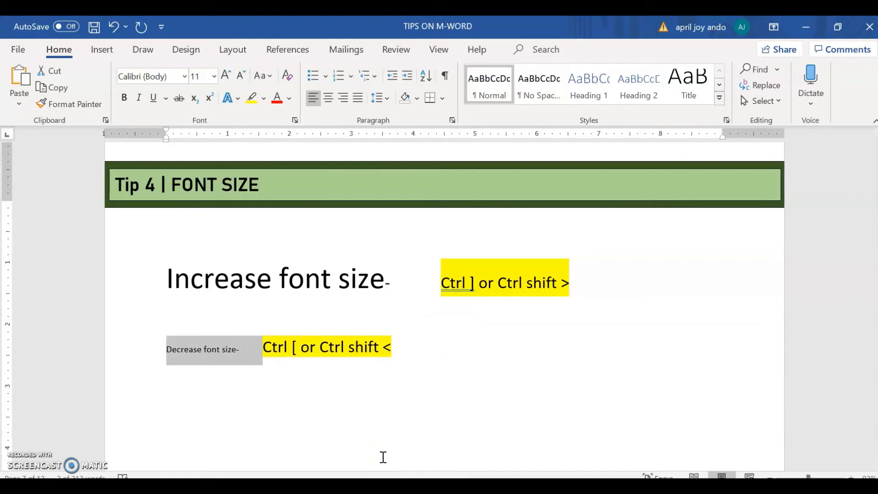
Step: Increase the "Decrease font size-" text to size 14 and shrink it again
{"action": "key", "text": "ctrl+bracketright"}
{"action": "key", "text": "ctrl+bracketright"}
{"action": "key", "text": "ctrl+bracketright"}
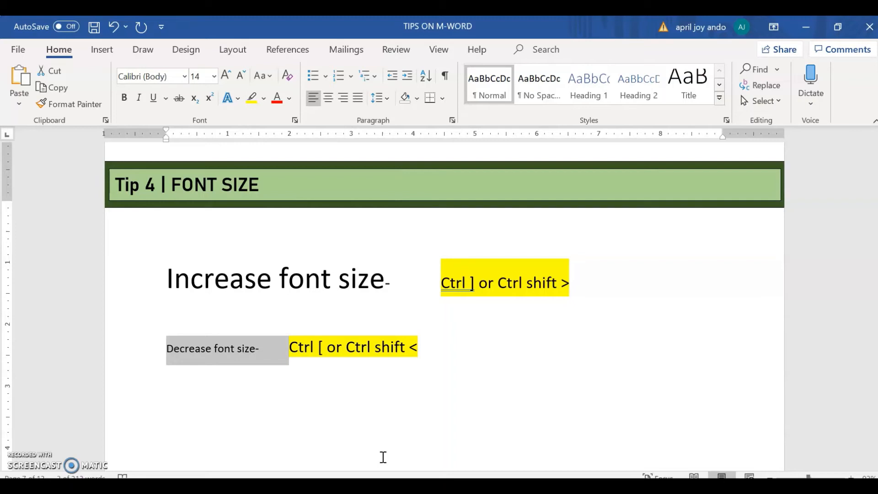
{"action": "key", "text": "ctrl+bracketleft"}
{"action": "key", "text": "ctrl+bracketleft"}
{"action": "key", "text": "ctrl+bracketleft"}
{"action": "key", "text": "ctrl+bracketleft"}
{"action": "key", "text": "ctrl+bracketleft"}
{"action": "key", "text": "ctrl+bracketleft"}
{"action": "key", "text": "ctrl+bracketleft"}
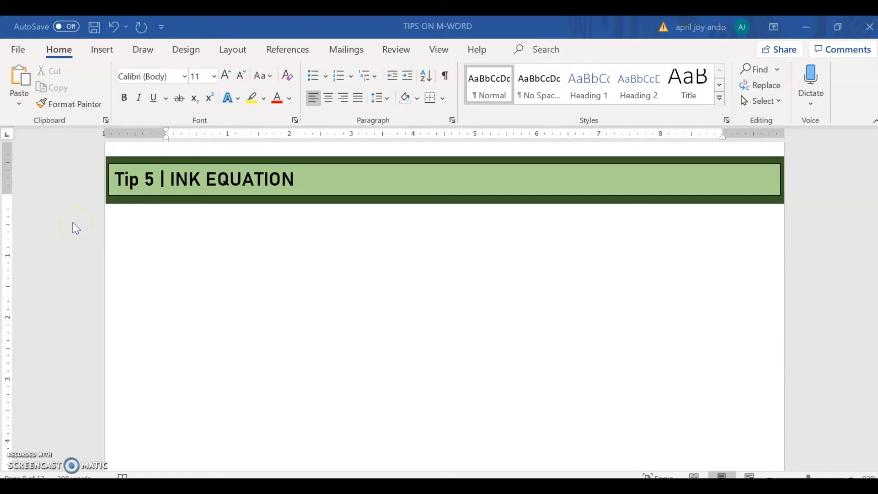
Step: Start an ink equation under the Tip 5 heading and handwrite c = a² + b²
{"action": "left_click", "coordinate": [102, 51]}
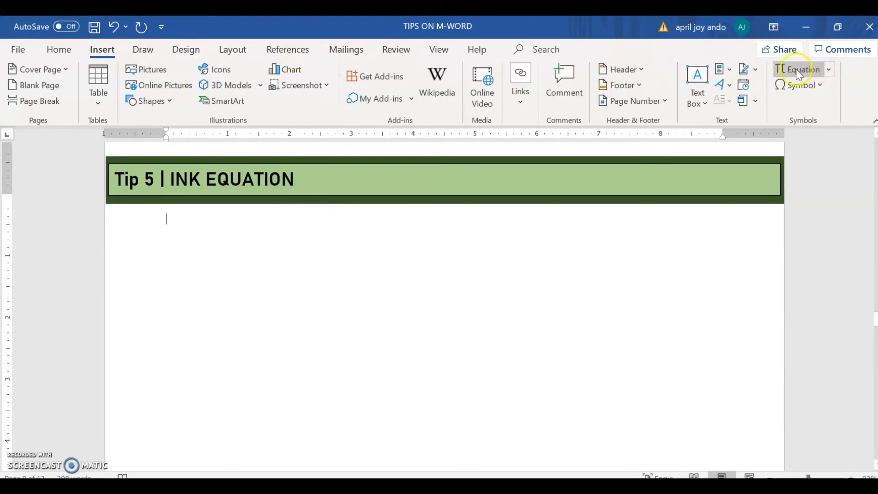
{"action": "left_click", "coordinate": [830, 70]}
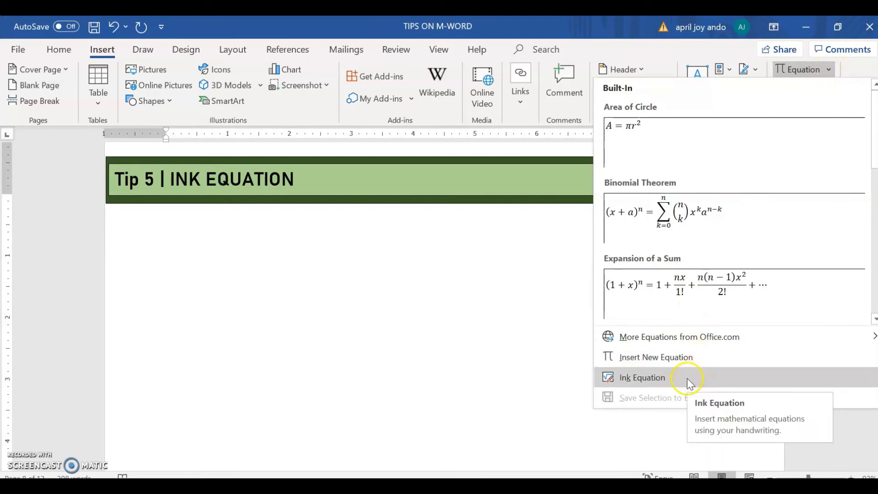
{"action": "left_click", "coordinate": [659, 383]}
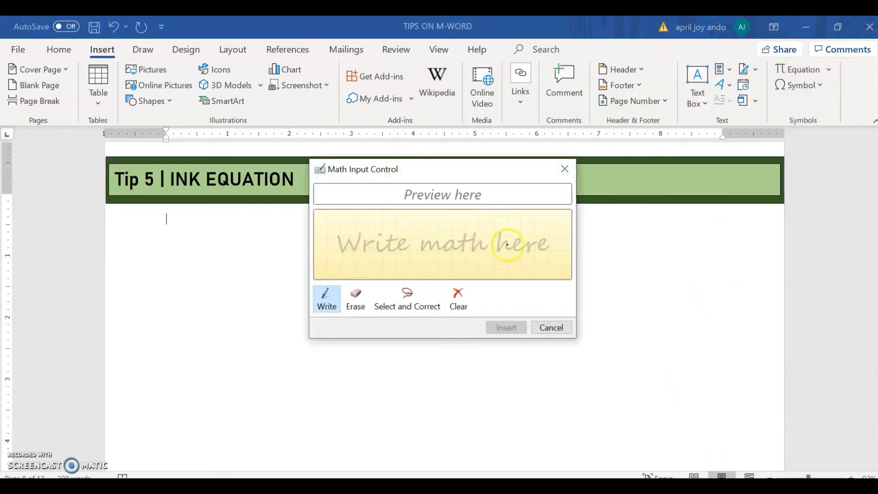
{"action": "left_click", "coordinate": [444, 251]}
{"action": "mouse_move", "coordinate": [360, 227]}
{"action": "left_mouse_down"}
{"action": "mouse_move", "coordinate": [372, 257]}
{"action": "mouse_move", "coordinate": [397, 241]}
{"action": "mouse_move", "coordinate": [409, 251]}
{"action": "mouse_move", "coordinate": [444, 246]}
{"action": "mouse_move", "coordinate": [446, 258]}
{"action": "left_mouse_up"}
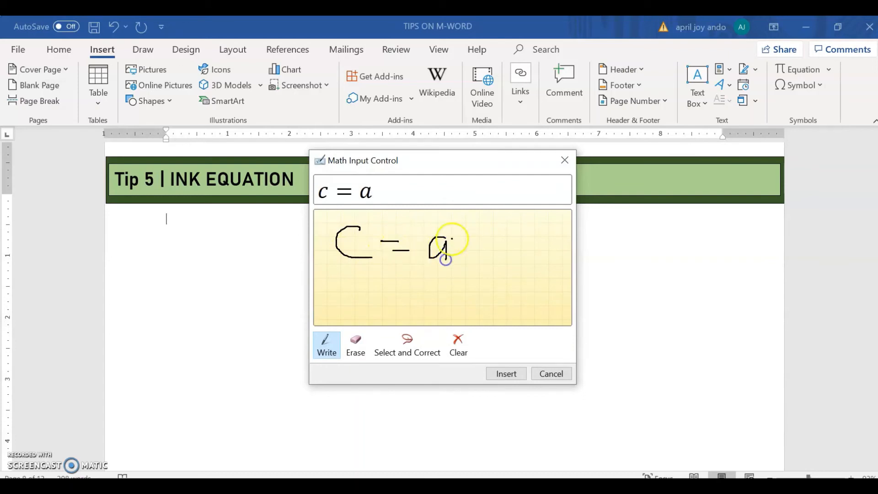
{"action": "mouse_move", "coordinate": [455, 228]}
{"action": "left_mouse_down"}
{"action": "mouse_move", "coordinate": [471, 237]}
{"action": "mouse_move", "coordinate": [474, 261]}
{"action": "mouse_move", "coordinate": [487, 248]}
{"action": "mouse_move", "coordinate": [501, 262]}
{"action": "mouse_move", "coordinate": [540, 248]}
{"action": "mouse_move", "coordinate": [458, 211]}
{"action": "mouse_move", "coordinate": [323, 226]}
{"action": "mouse_move", "coordinate": [463, 287]}
{"action": "mouse_move", "coordinate": [561, 226]}
{"action": "left_mouse_up"}
Step: Choose c = a² + b² as the correct reading of the handwriting and insert the equation into the document
{"action": "left_click", "coordinate": [414, 349]}
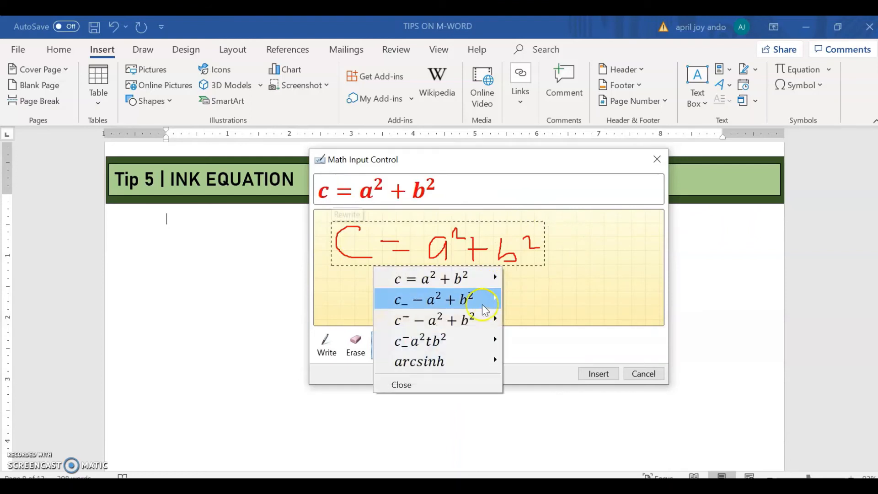
{"action": "left_click", "coordinate": [491, 282]}
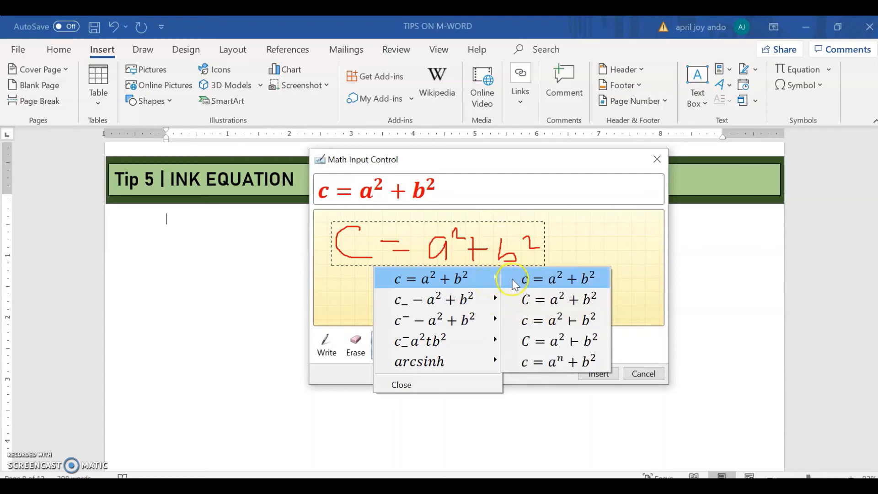
{"action": "left_click", "coordinate": [544, 284]}
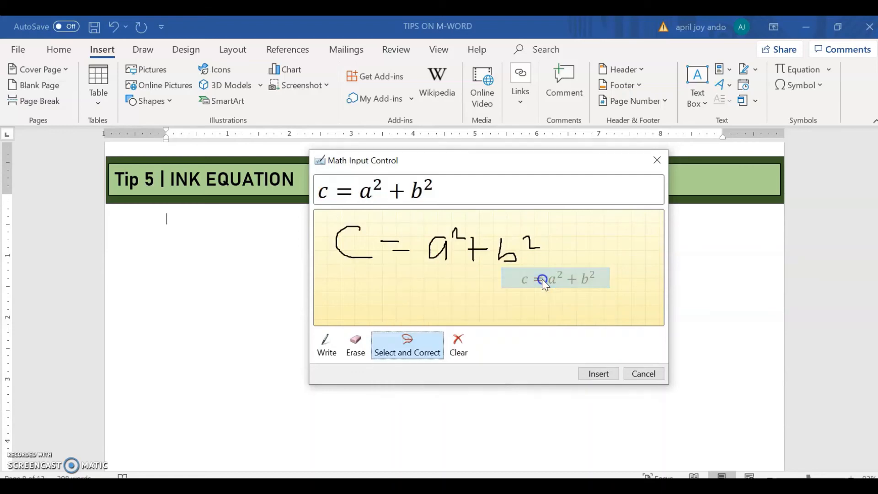
{"action": "left_click", "coordinate": [603, 375]}
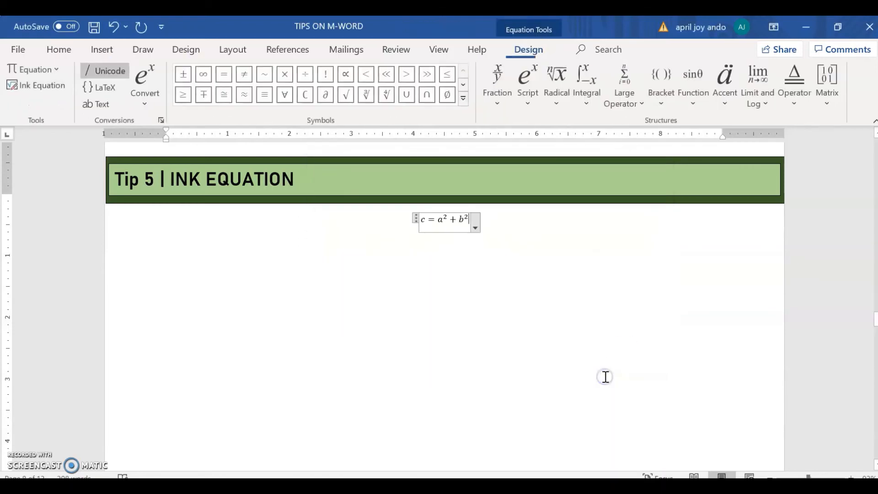
Step: Select the whole c = a² + b² equation and enlarge it to roughly three times its inserted size
{"action": "left_click", "coordinate": [416, 223]}
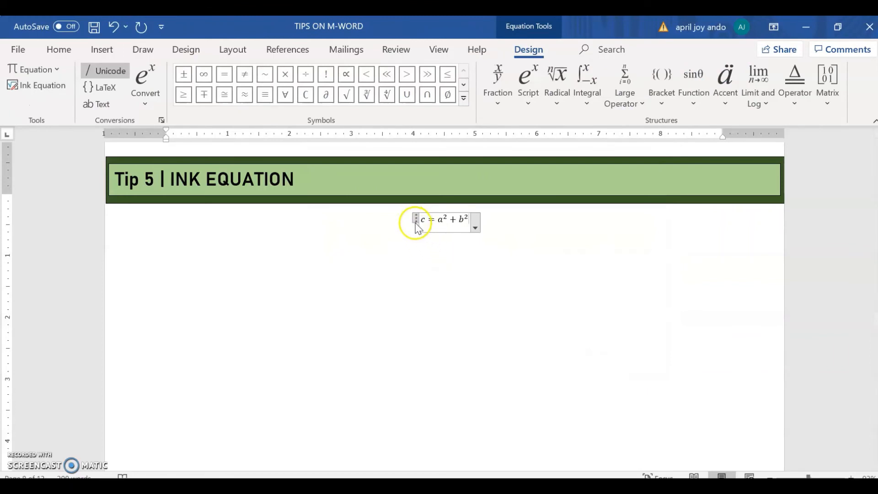
{"action": "left_click", "coordinate": [417, 222]}
{"action": "left_click", "coordinate": [438, 221]}
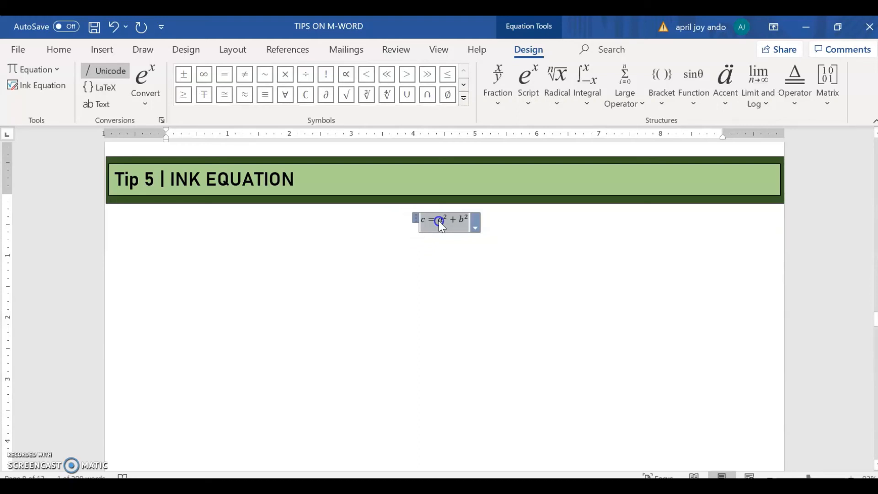
{"action": "key", "text": "ctrl+bracketright"}
{"action": "key", "text": "ctrl+bracketright"}
{"action": "key", "text": "ctrl+bracketright"}
{"action": "key", "text": "ctrl+bracketright"}
{"action": "key", "text": "ctrl+bracketright"}
{"action": "key", "text": "ctrl+bracketright"}
{"action": "key", "text": "ctrl+bracketright"}
{"action": "key", "text": "ctrl+bracketright"}
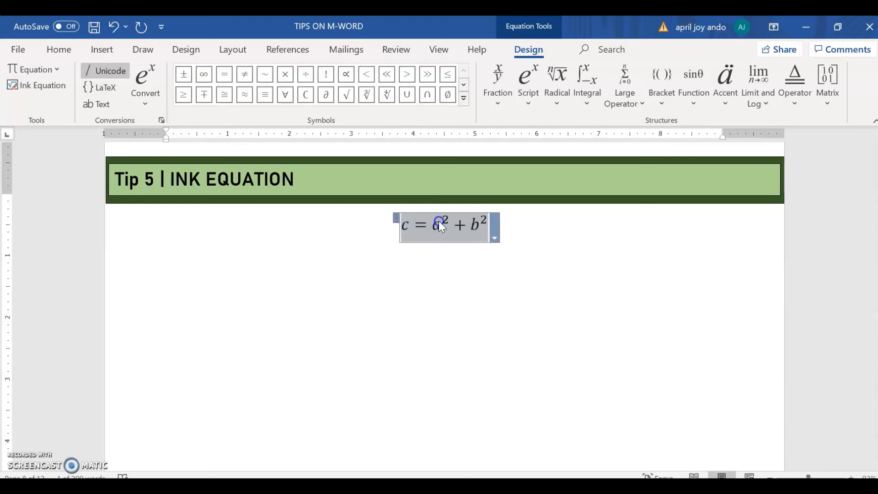
{"action": "key", "text": "ctrl+bracketright"}
{"action": "key", "text": "ctrl+bracketright"}
{"action": "key", "text": "ctrl+bracketright"}
{"action": "key", "text": "ctrl+bracketright"}
{"action": "key", "text": "ctrl+bracketright"}
{"action": "key", "text": "ctrl+bracketright"}
{"action": "key", "text": "ctrl+bracketright"}
{"action": "key", "text": "ctrl+bracketright"}
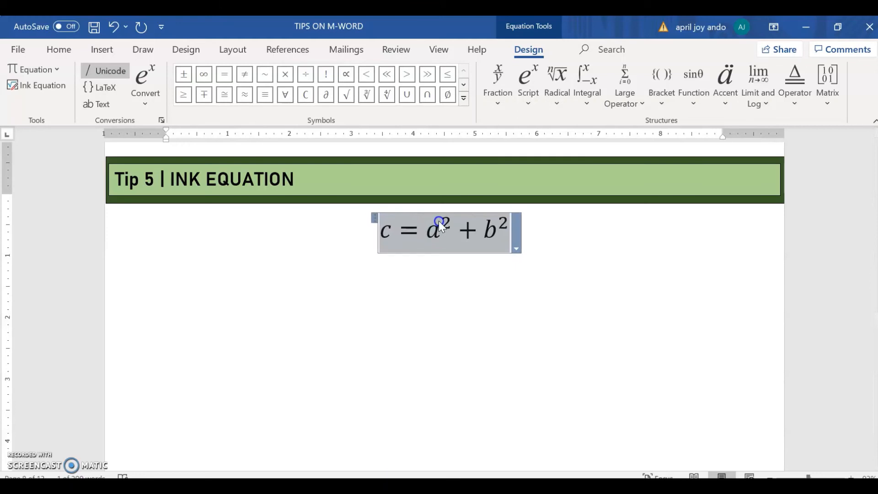
{"action": "key", "text": "ctrl+bracketright"}
{"action": "key", "text": "ctrl+bracketright"}
{"action": "key", "text": "ctrl+bracketright"}
{"action": "key", "text": "ctrl+bracketright"}
{"action": "key", "text": "ctrl+bracketright"}
{"action": "key", "text": "ctrl+bracketright"}
{"action": "key", "text": "ctrl+bracketright"}
{"action": "key", "text": "ctrl+bracketright"}
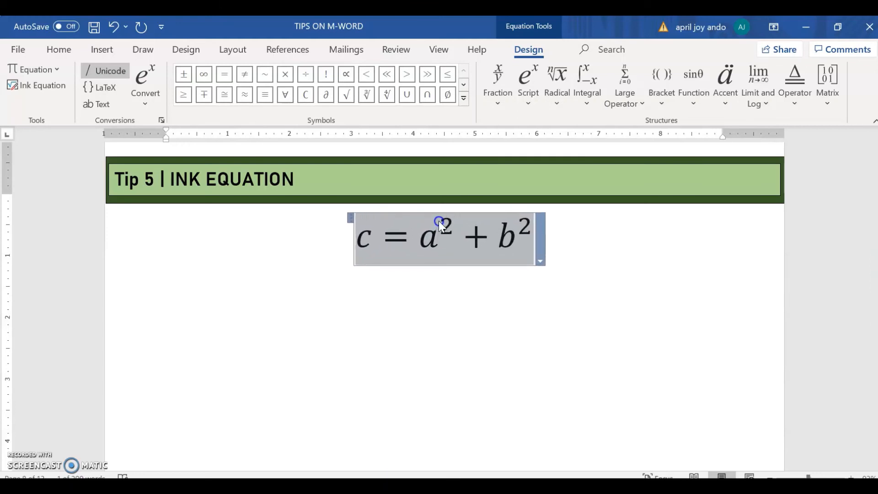
{"action": "key", "text": "ctrl+bracketright"}
{"action": "key", "text": "ctrl+bracketright"}
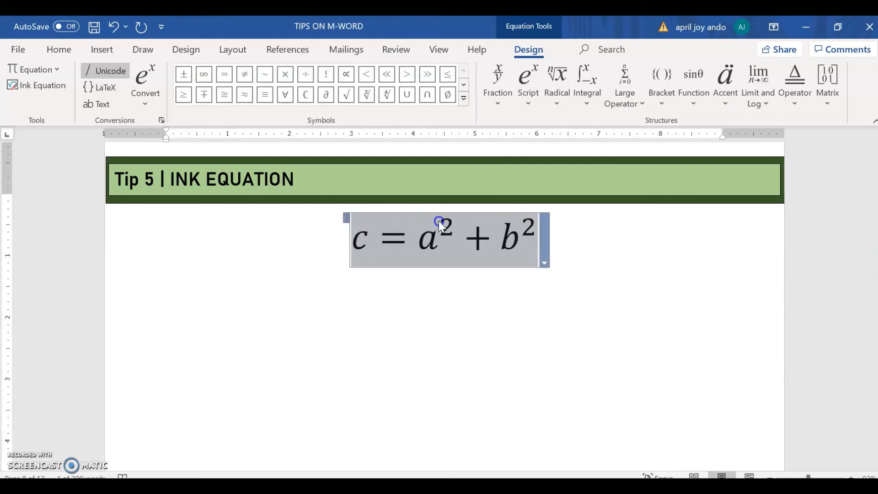
{"action": "left_click", "coordinate": [534, 313]}
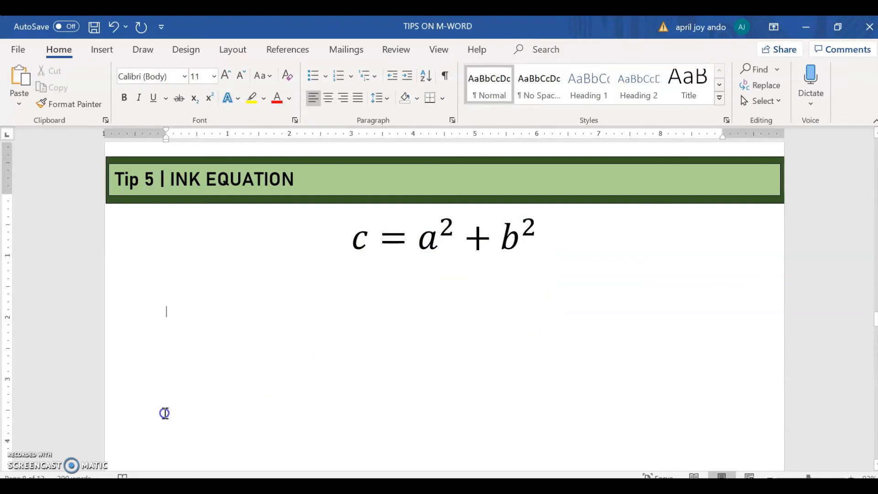
Step: Open the Ink Equation input again below the enlarged equation
{"action": "left_click", "coordinate": [105, 47]}
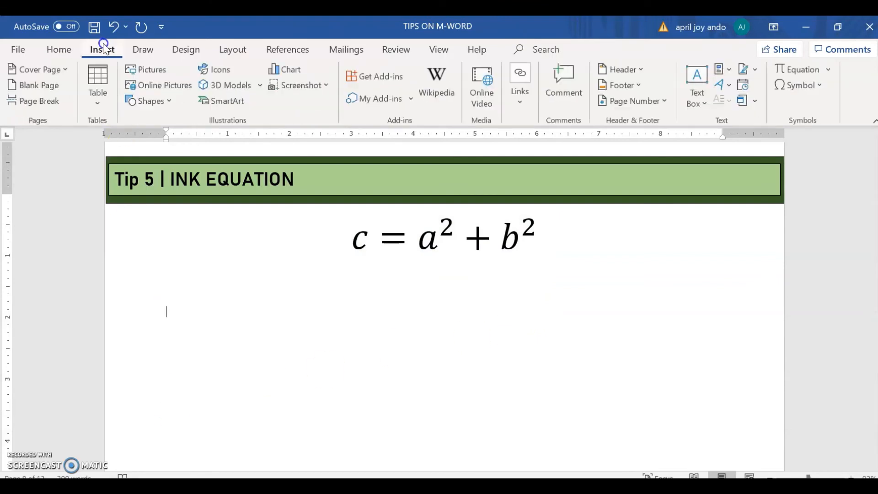
{"action": "left_click", "coordinate": [831, 70]}
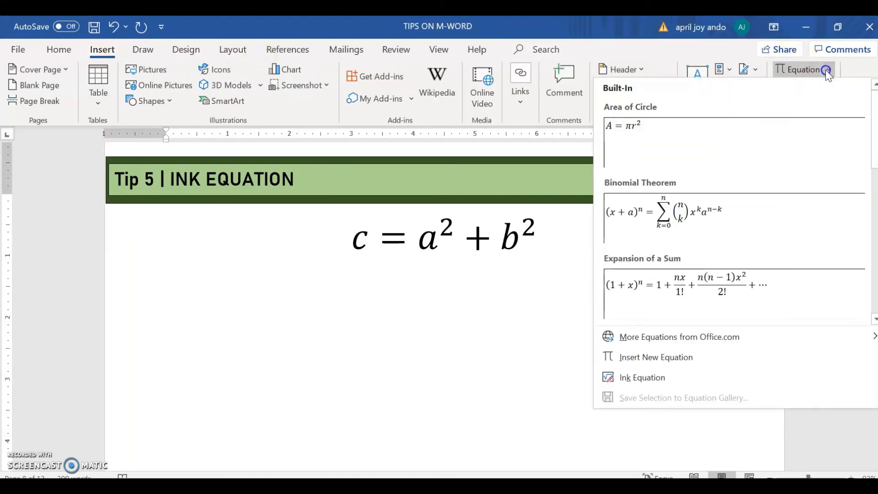
{"action": "left_click", "coordinate": [686, 384]}
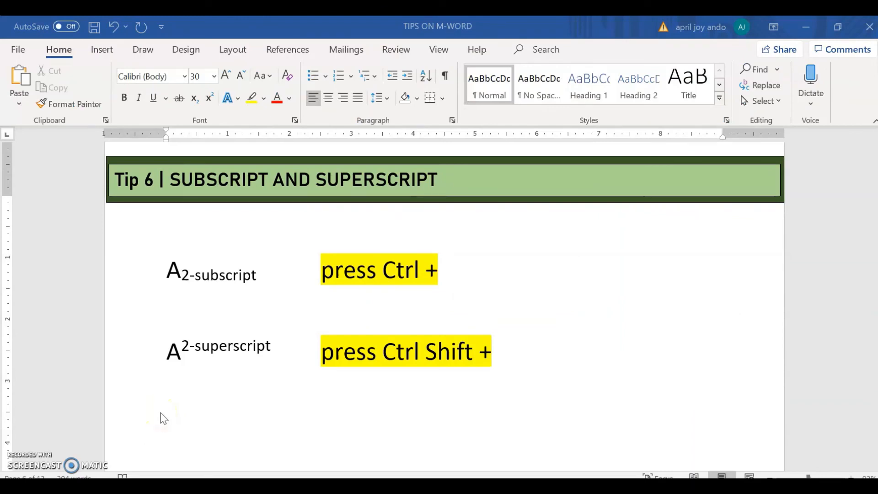
Step: Enter B with a subscript 3 on the empty line between the subscript and superscript examples under Tip 6
{"action": "left_click", "coordinate": [228, 290]}
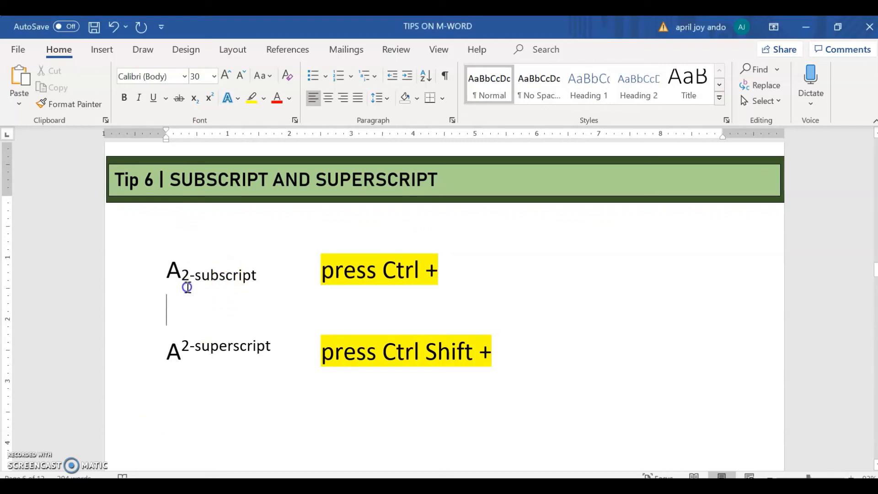
{"action": "left_click", "coordinate": [266, 275]}
{"action": "type", "text": "B"}
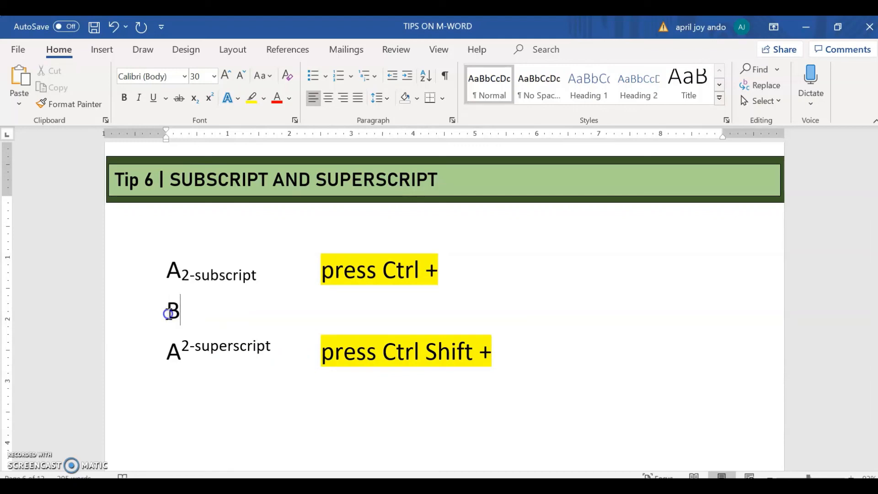
{"action": "key", "text": "ctrl+equal"}
{"action": "type", "text": "2"}
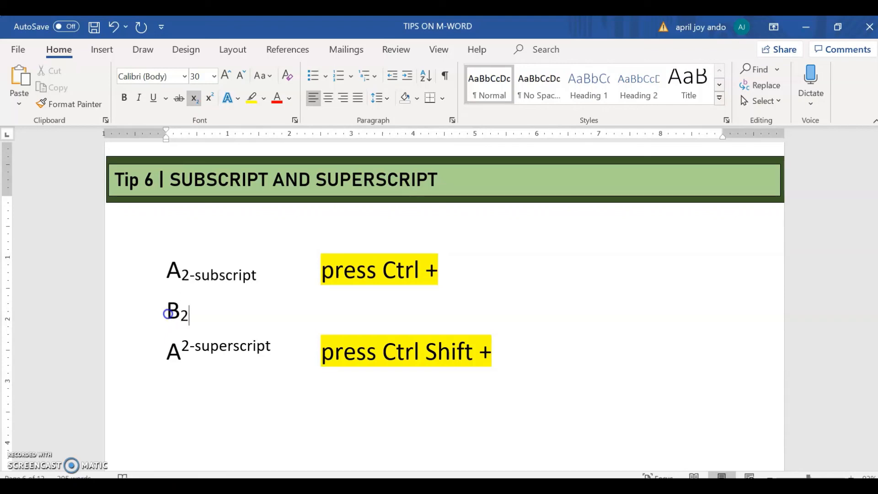
{"action": "key", "text": "BackSpace"}
{"action": "type", "text": "3"}
Step: Enter C with a superscript 3 on the line below the superscript example, and switch to subscript formatting after it
{"action": "left_click", "coordinate": [185, 383]}
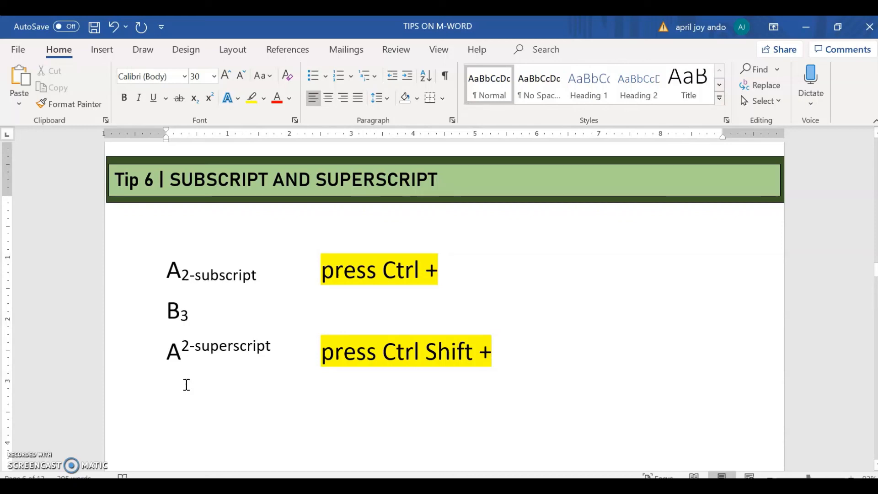
{"action": "type", "text": "C"}
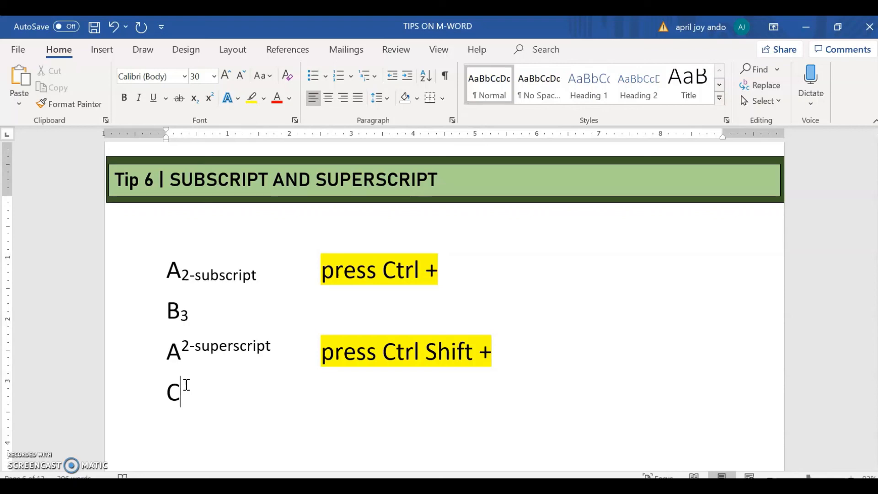
{"action": "key", "text": "ctrl+shift+plus"}
{"action": "type", "text": "3"}
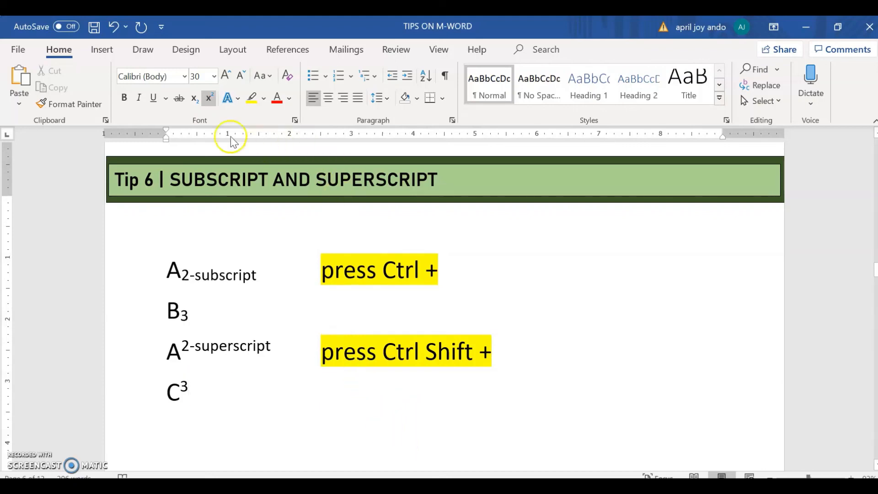
{"action": "left_click", "coordinate": [196, 101]}
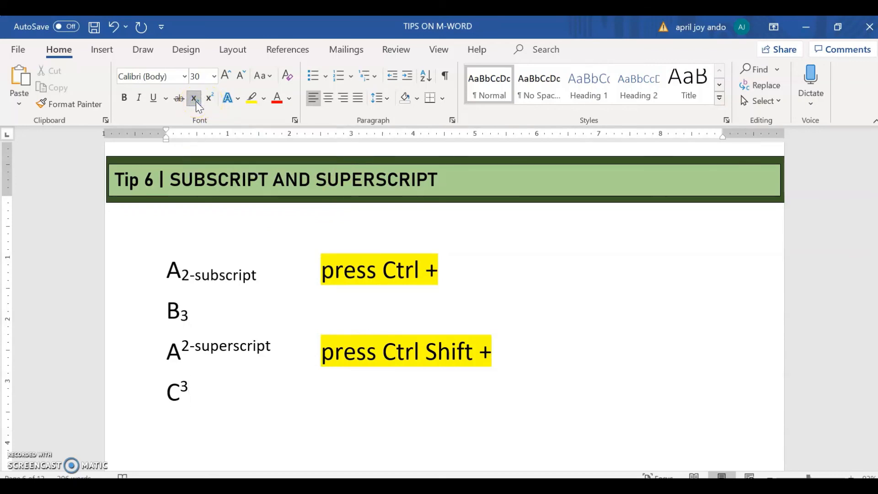